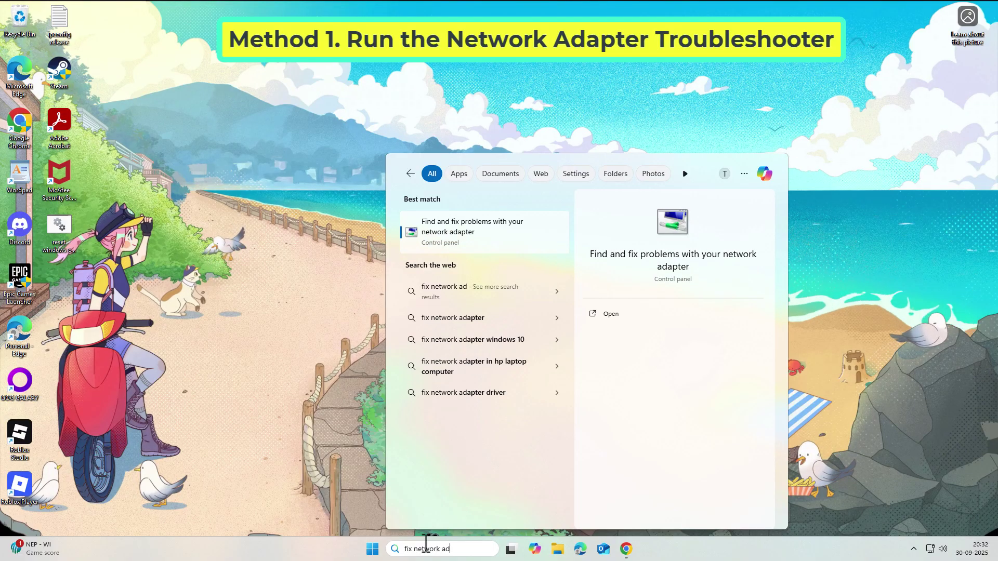
Run the Network Adapter troubleshooter with repairs applied automatically, and close it when it finishes.
{"action": "left_click", "coordinate": [462, 232]}
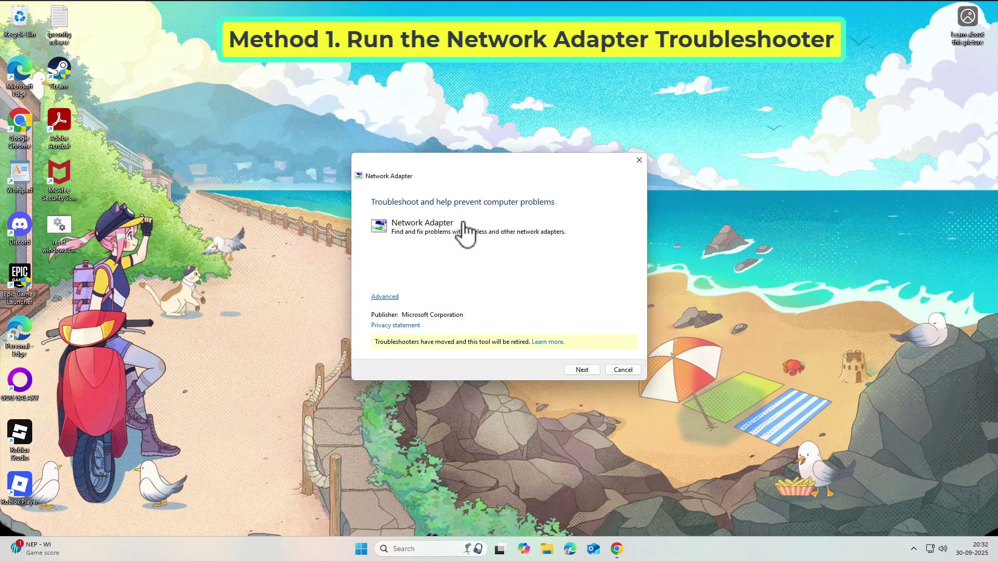
{"action": "left_click", "coordinate": [379, 299]}
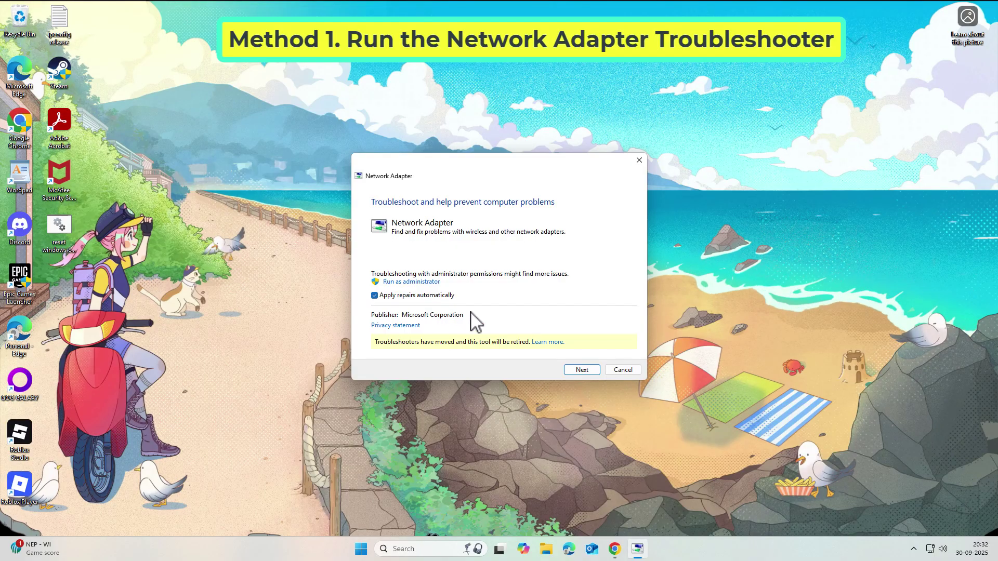
{"action": "left_click", "coordinate": [588, 369]}
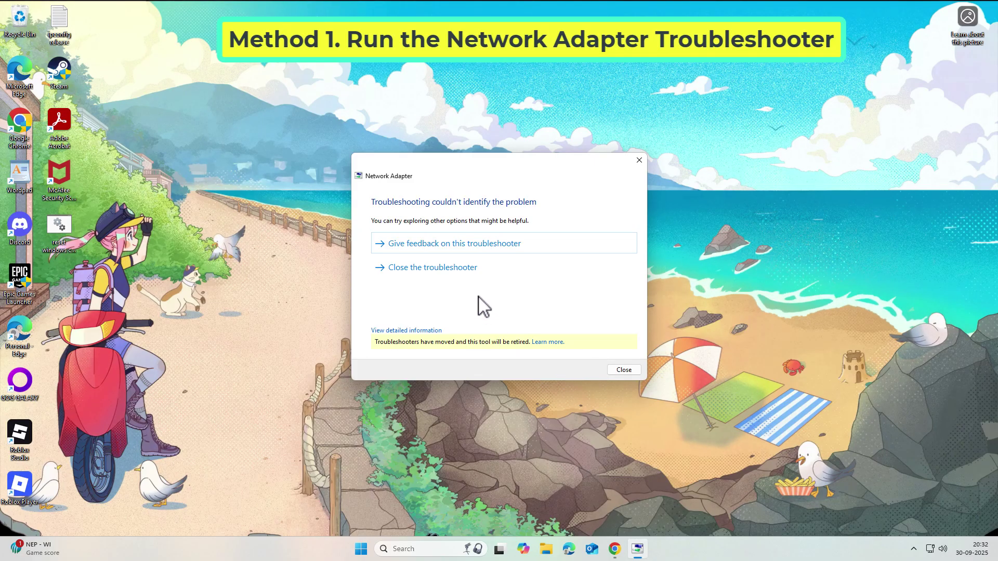
{"action": "left_click", "coordinate": [426, 272]}
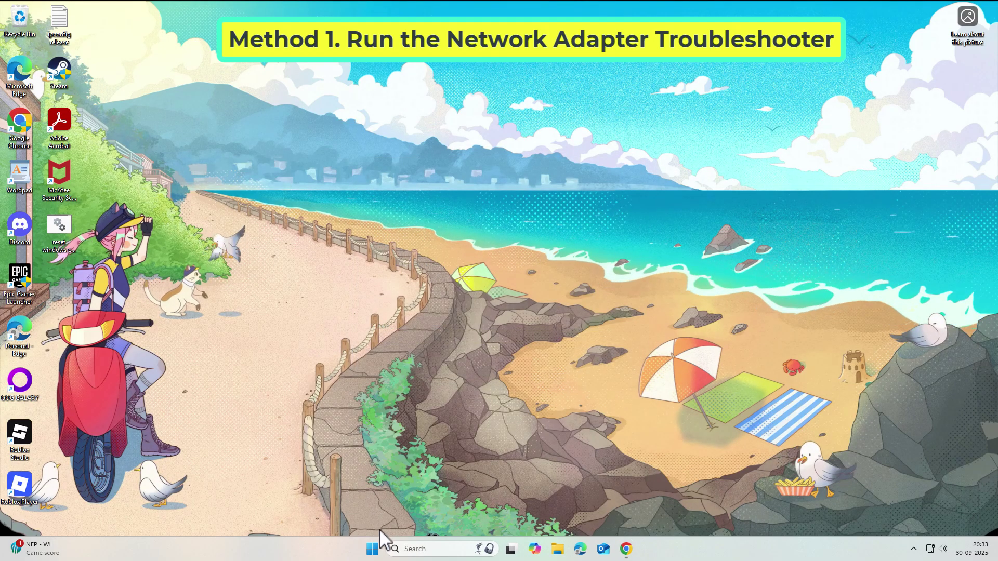
Disable the Ethernet0 network adapter in the advanced network settings of Windows Settings.
{"action": "right_click", "coordinate": [377, 549]}
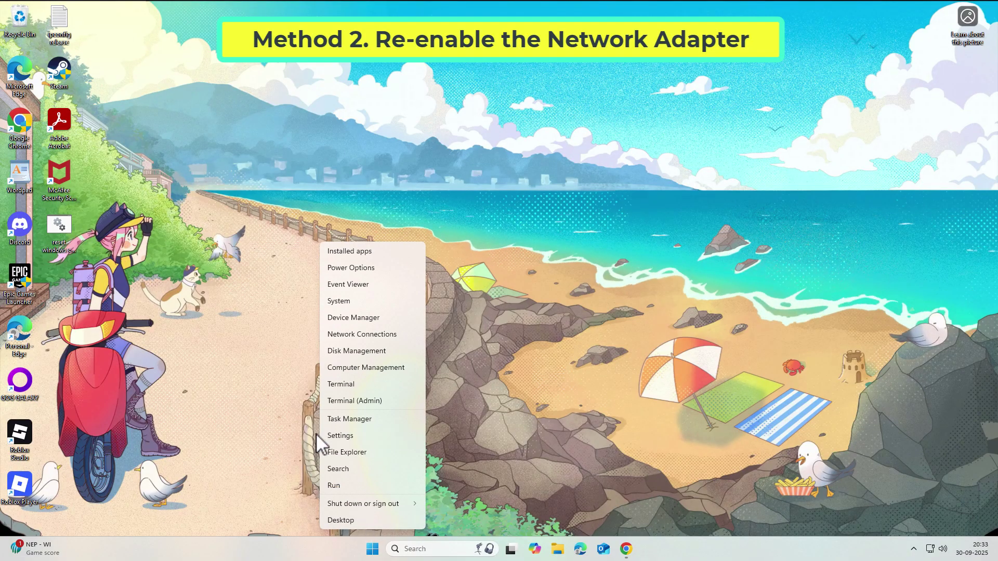
{"action": "left_click", "coordinate": [342, 436]}
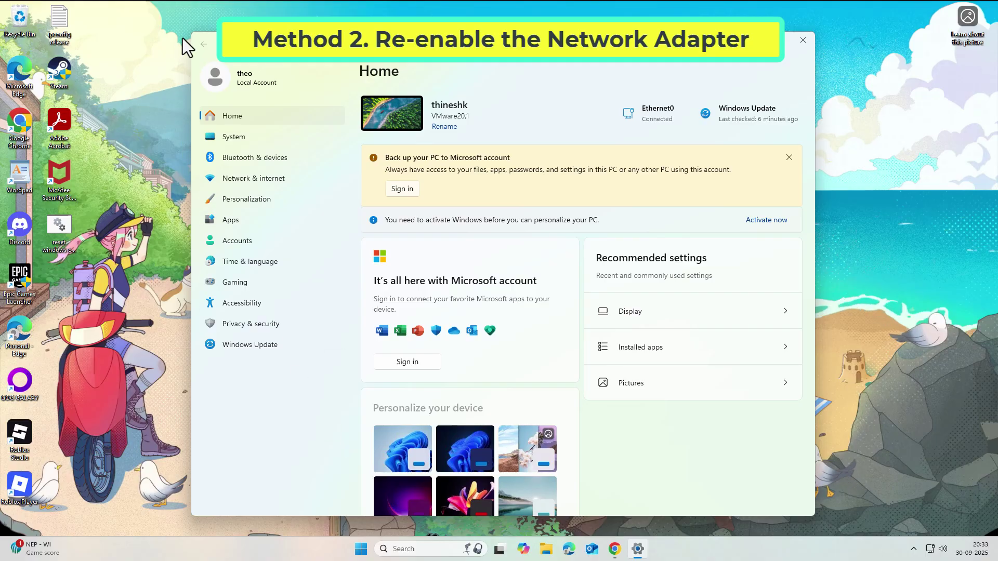
{"action": "left_click", "coordinate": [275, 179]}
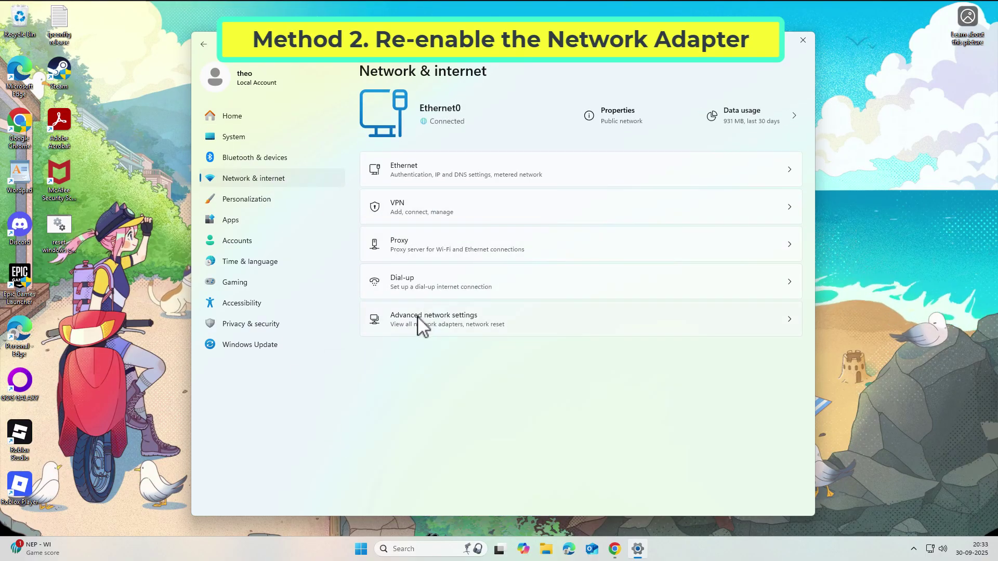
{"action": "left_click", "coordinate": [506, 327]}
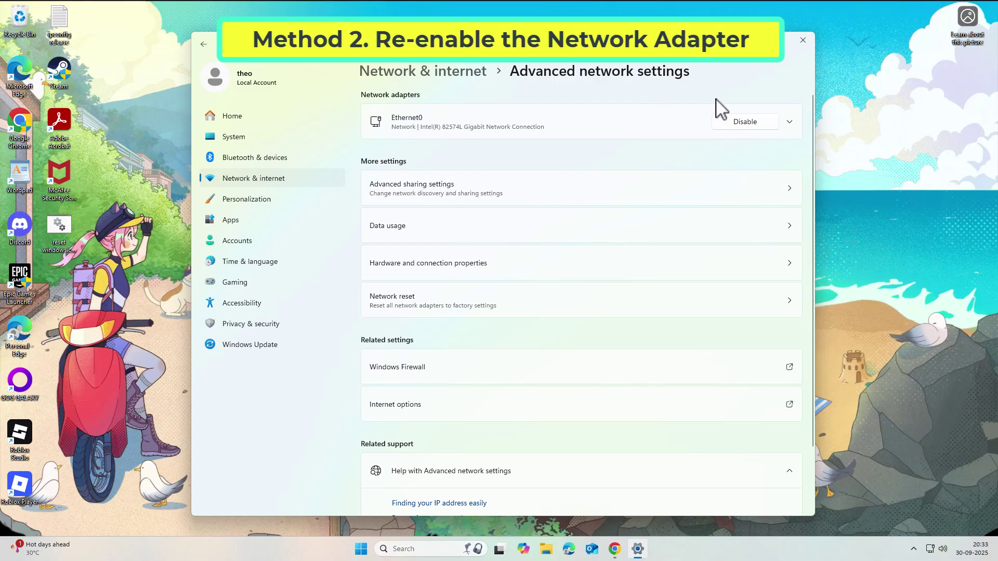
{"action": "left_click", "coordinate": [774, 123]}
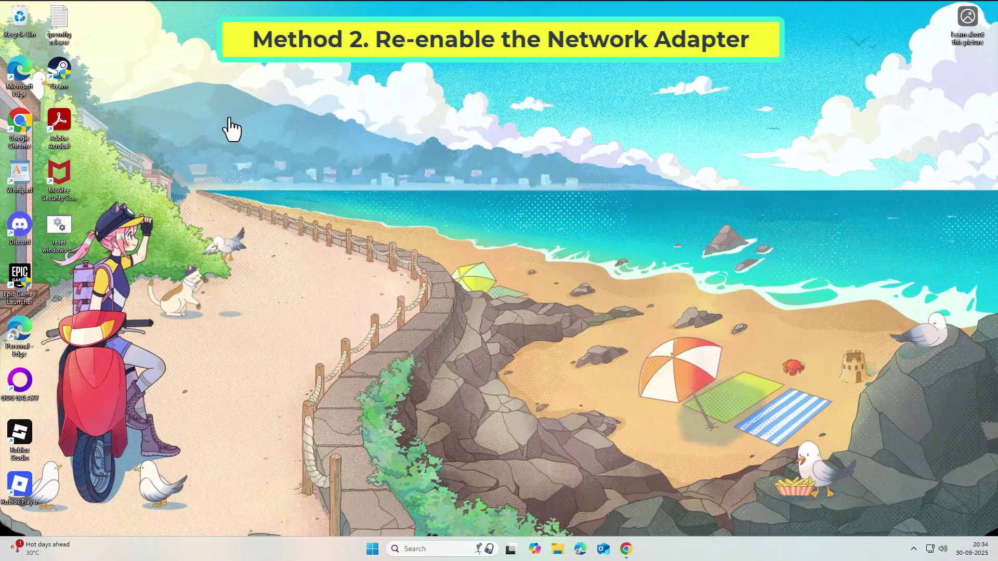
Search Windows for "update" and open the Check for updates settings.
{"action": "left_click", "coordinate": [445, 549]}
{"action": "type", "text": "u"}
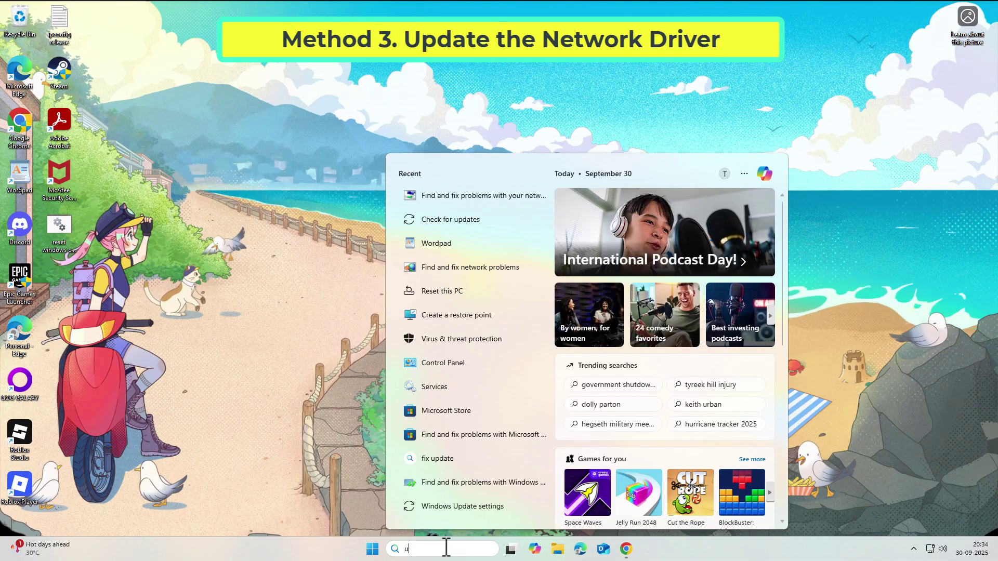
{"action": "type", "text": "pdate"}
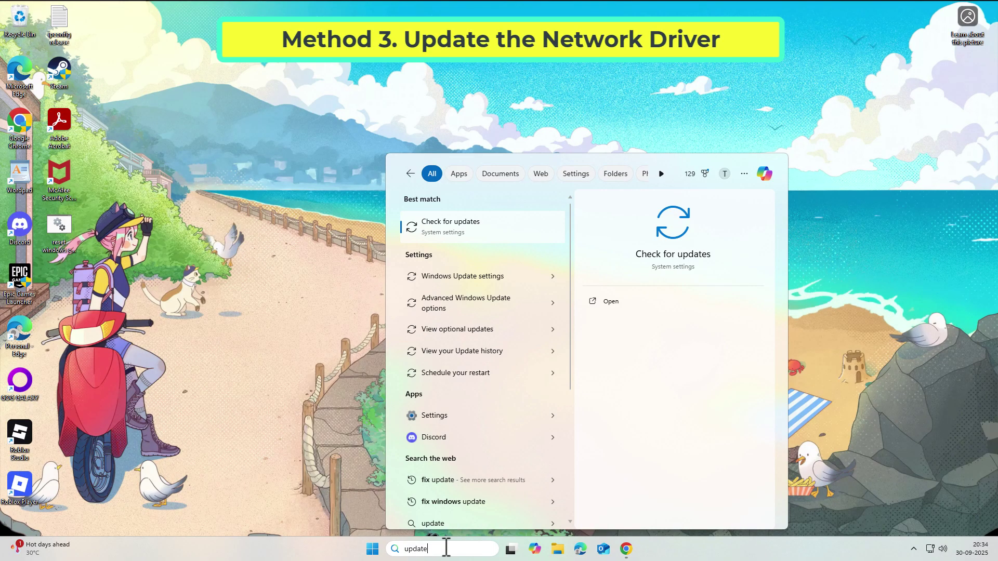
{"action": "left_click", "coordinate": [456, 223]}
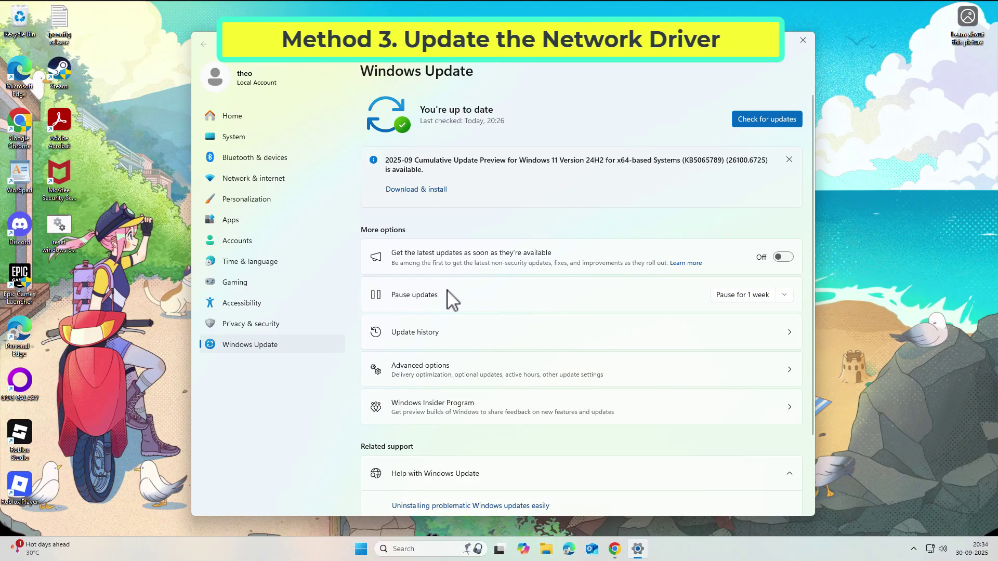
Download and install the optional 2025-09 Cumulative Update Preview (KB5065789) from the advanced update options, and close Settings.
{"action": "left_click", "coordinate": [465, 365]}
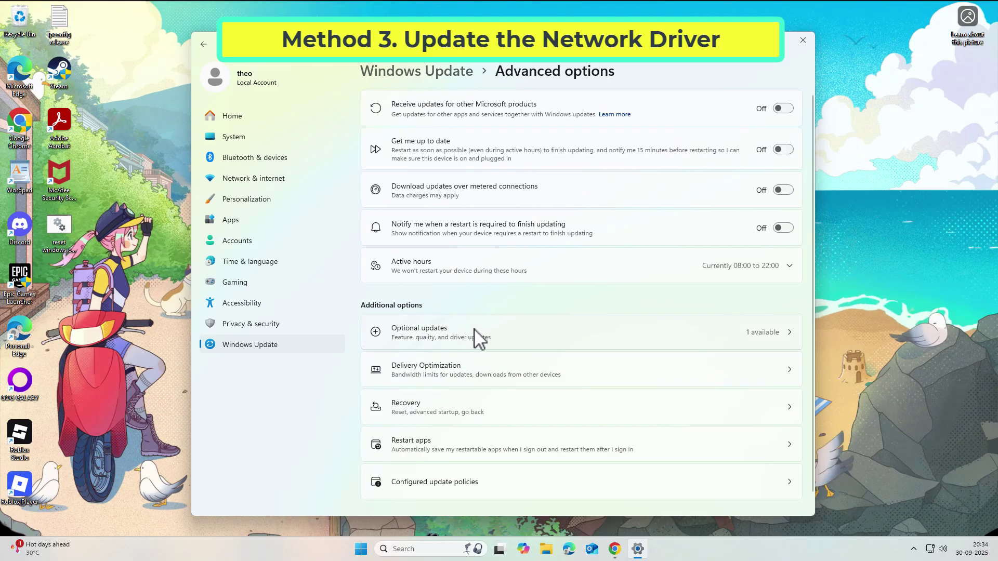
{"action": "left_click", "coordinate": [492, 337]}
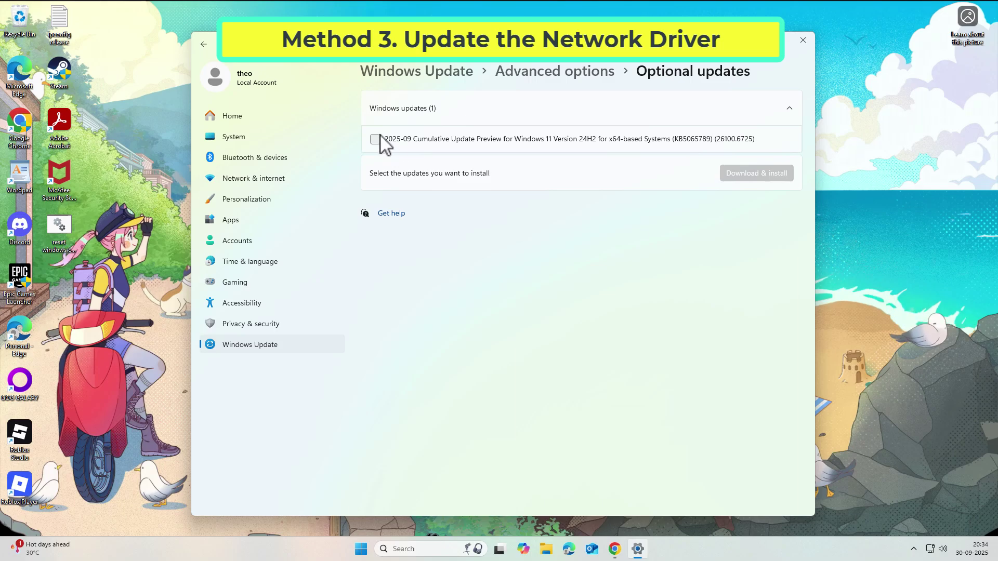
{"action": "left_click", "coordinate": [375, 139]}
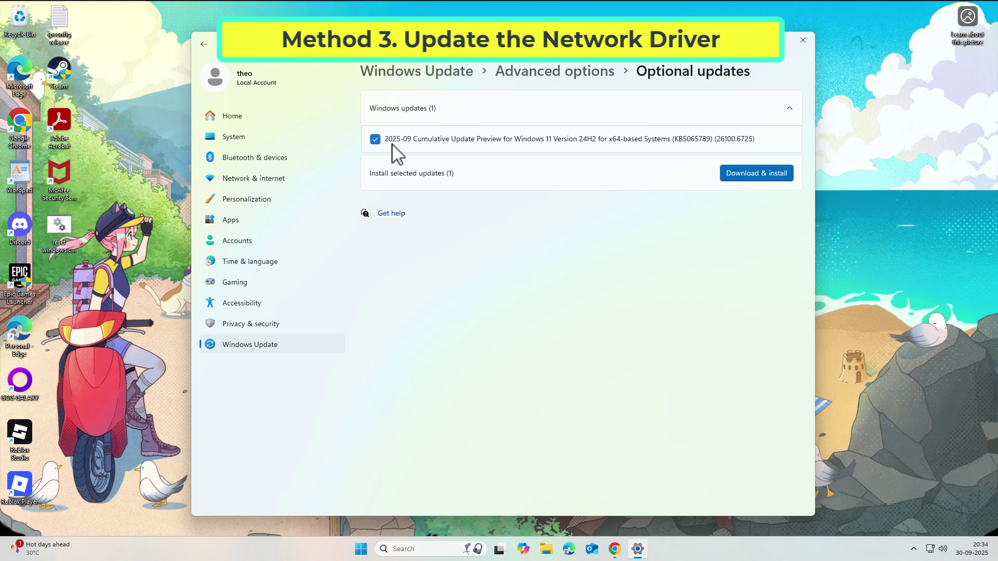
{"action": "left_click", "coordinate": [768, 177]}
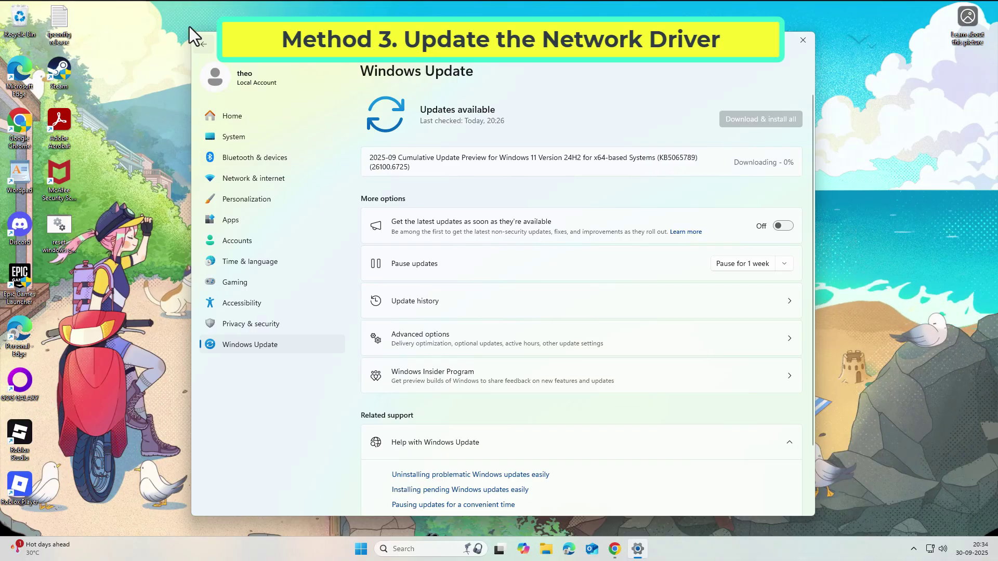
{"action": "key", "text": "alt+F4"}
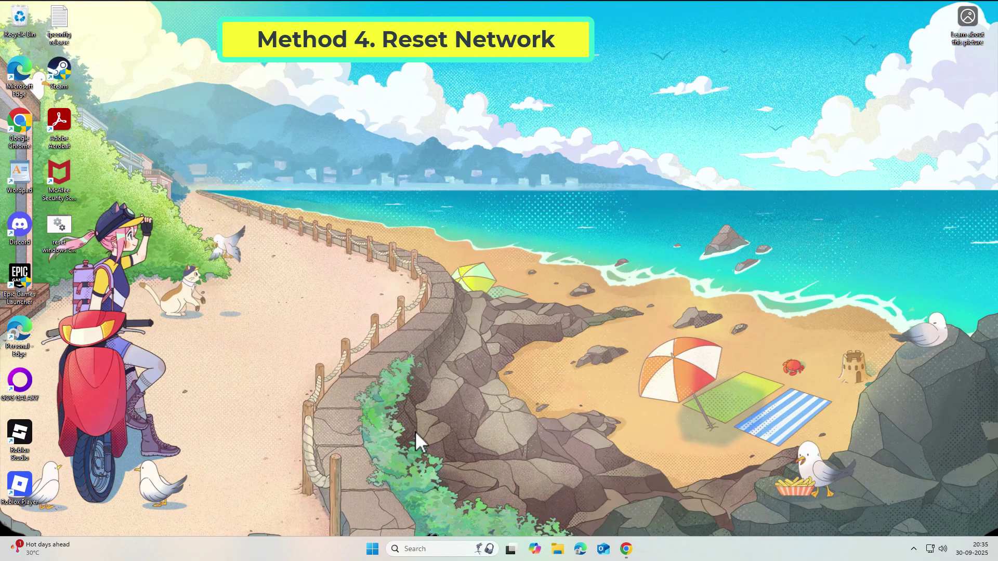
{"action": "left_click", "coordinate": [432, 549]}
{"action": "type", "text": "re"}
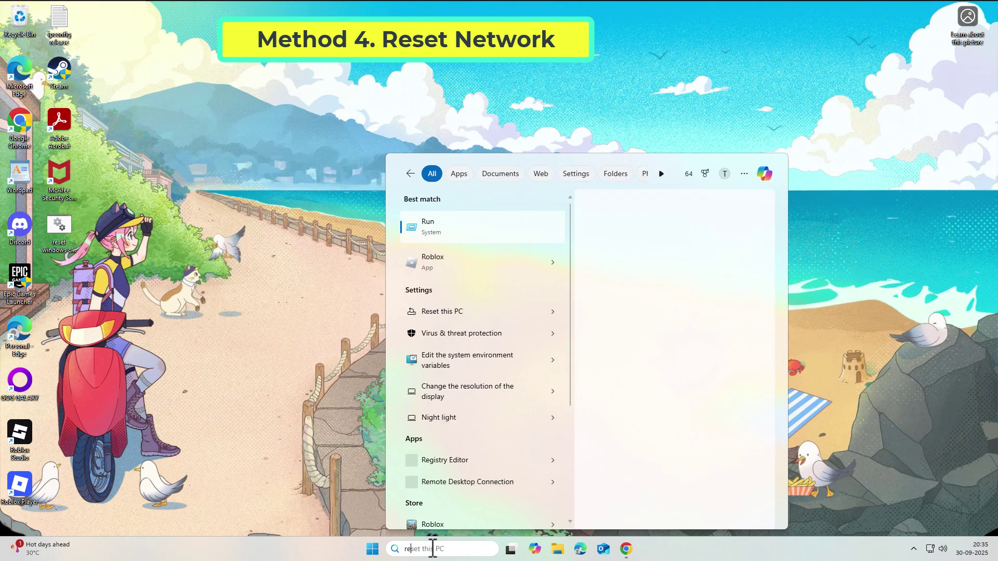
{"action": "type", "text": "set n"}
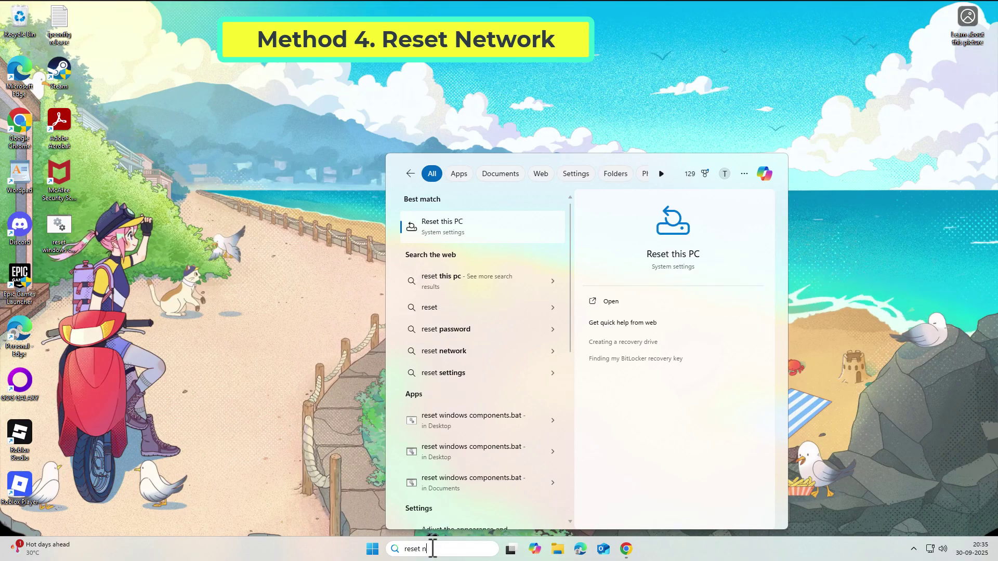
{"action": "type", "text": "et"}
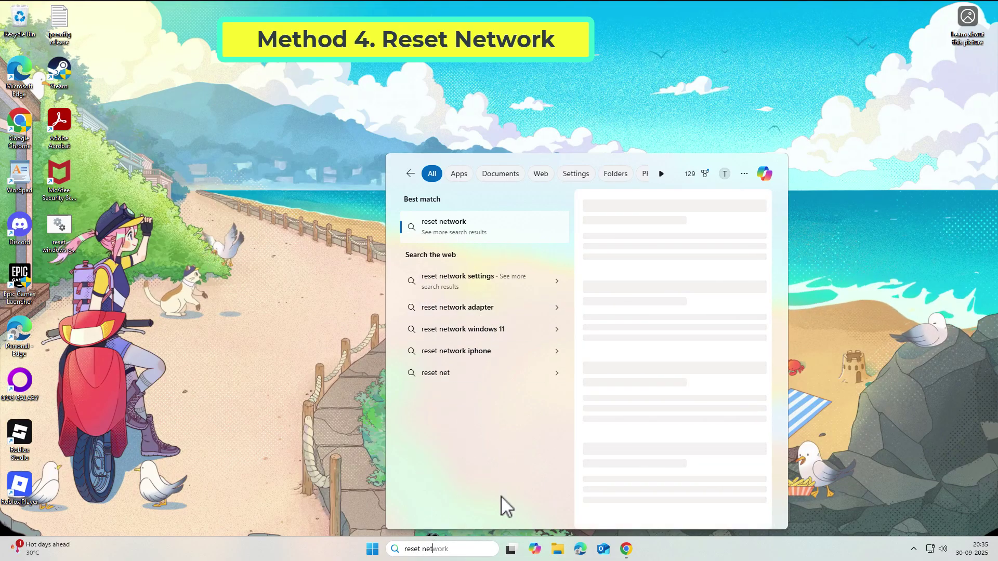
{"action": "key", "text": "BackSpace"}
{"action": "key", "text": "BackSpace"}
{"action": "key", "text": "BackSpace"}
{"action": "key", "text": "BackSpace"}
{"action": "key", "text": "BackSpace"}
{"action": "key", "text": "BackSpace"}
{"action": "key", "text": "BackSpace"}
{"action": "key", "text": "BackSpace"}
{"action": "key", "text": "BackSpace"}
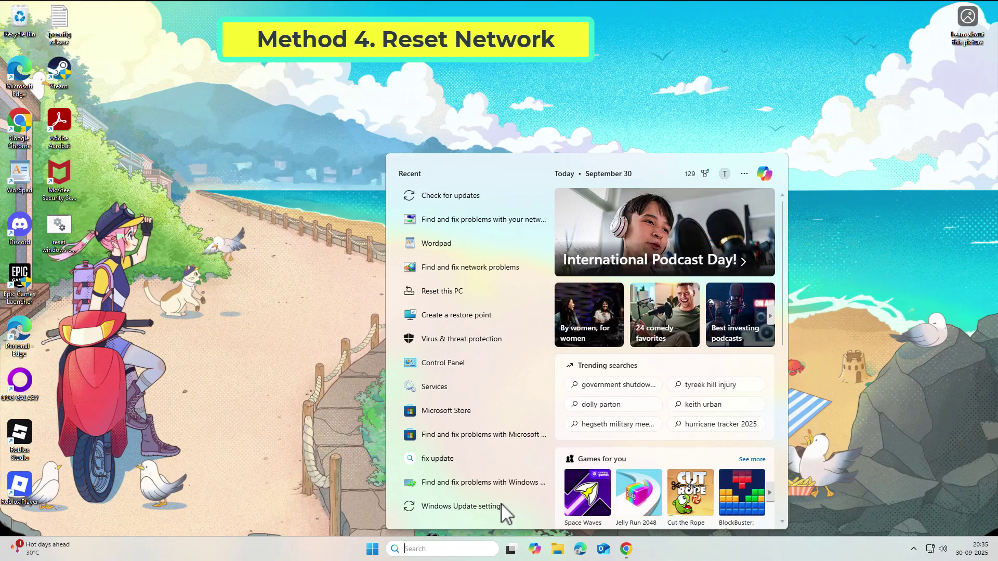
Search Windows for "network reset", open the Network reset settings and start the network reset.
{"action": "type", "text": "netw"}
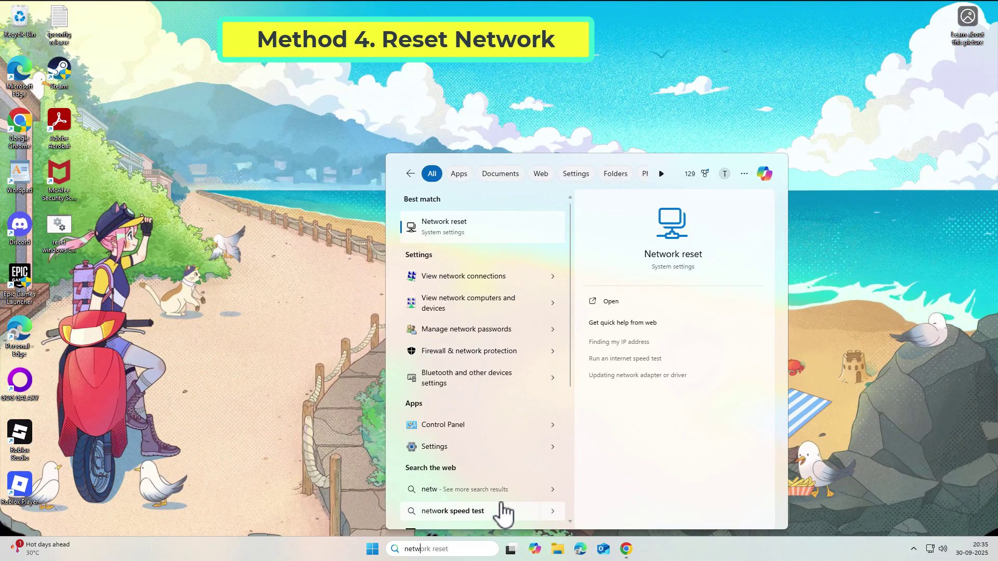
{"action": "type", "text": "ork re"}
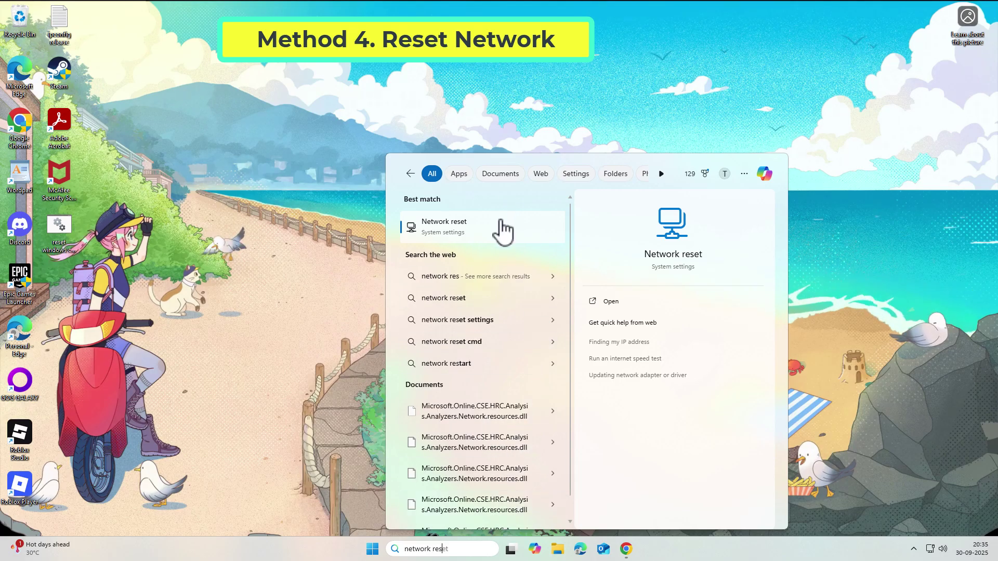
{"action": "type", "text": "s"}
{"action": "left_click", "coordinate": [469, 224]}
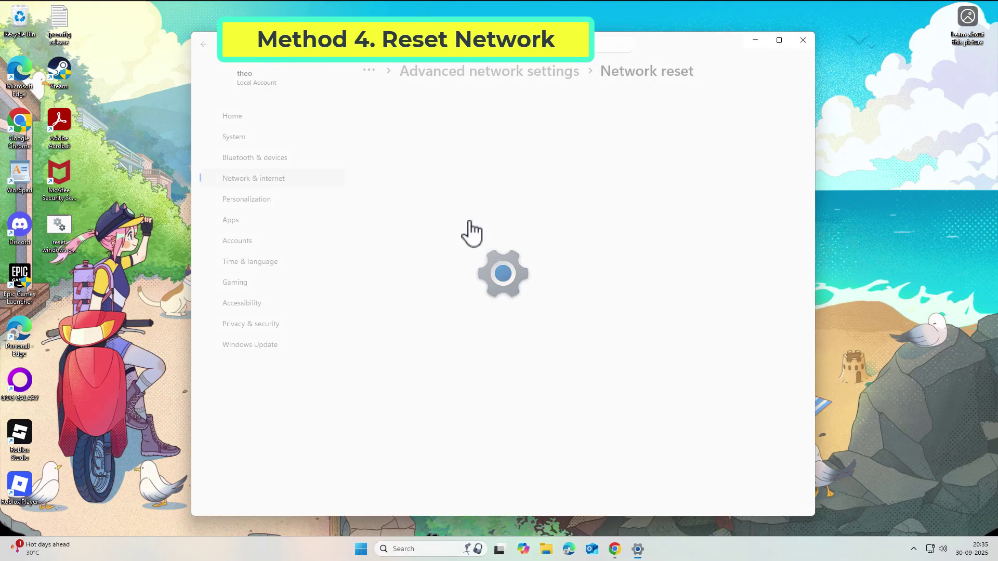
{"action": "left_click", "coordinate": [764, 162]}
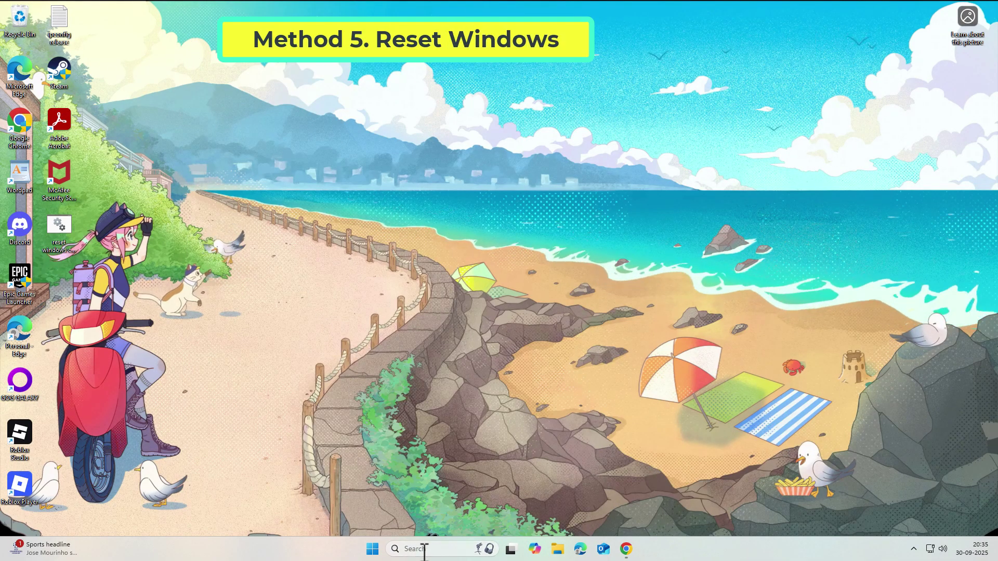
Find the Reset this PC recovery option and start the reset with Keep my files.
{"action": "left_click", "coordinate": [439, 550]}
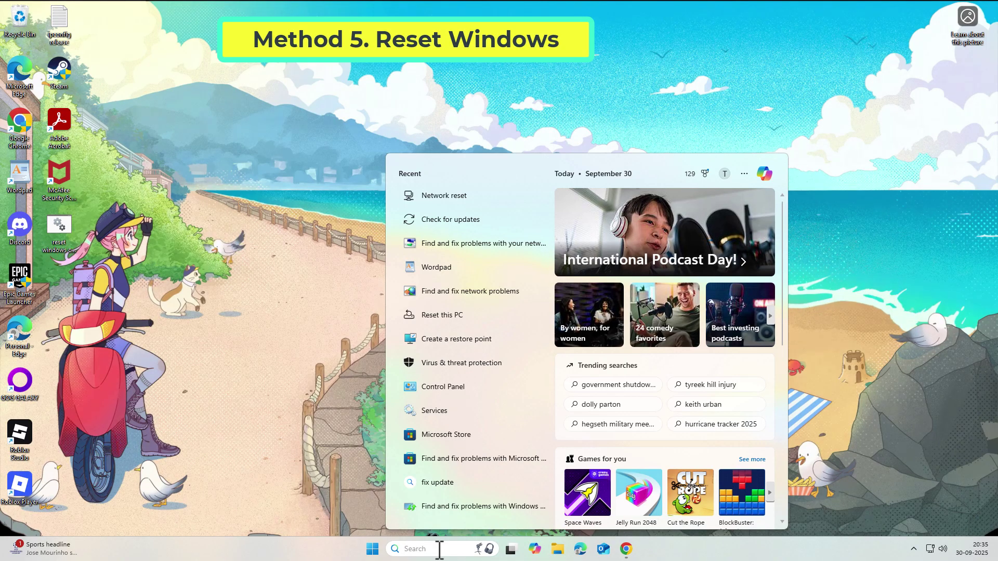
{"action": "type", "text": "reset this"}
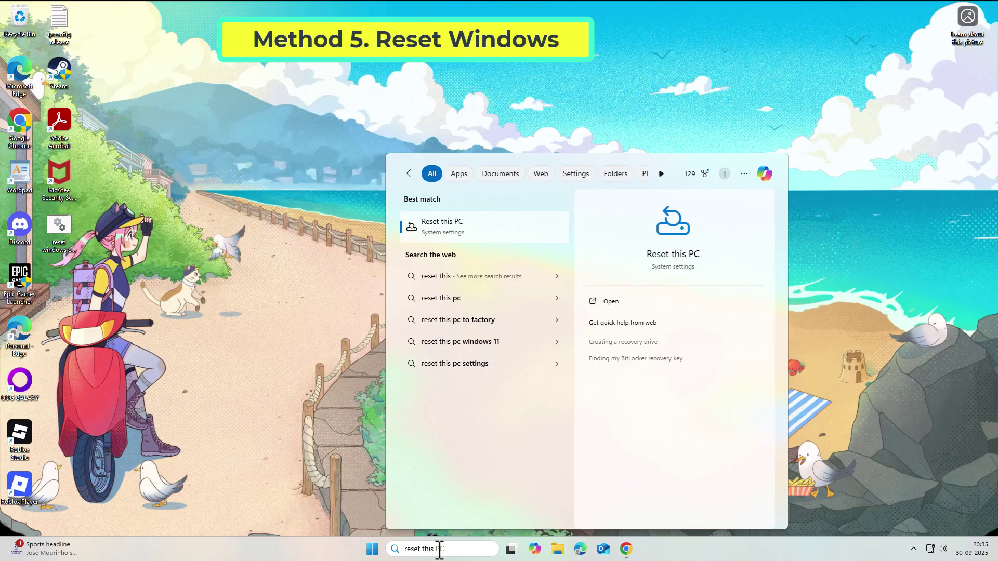
{"action": "left_click", "coordinate": [471, 231]}
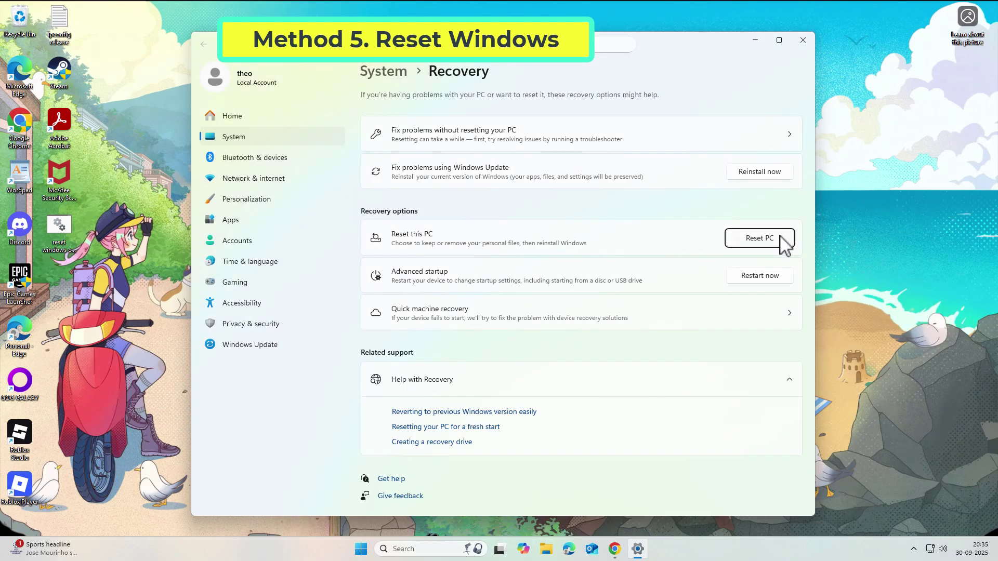
{"action": "left_click", "coordinate": [760, 240]}
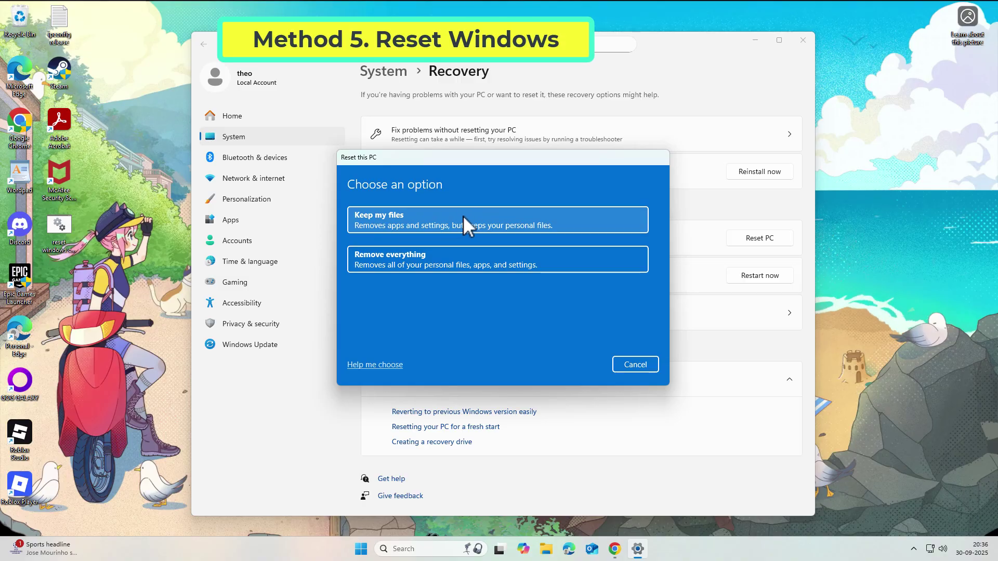
{"action": "left_click", "coordinate": [460, 218]}
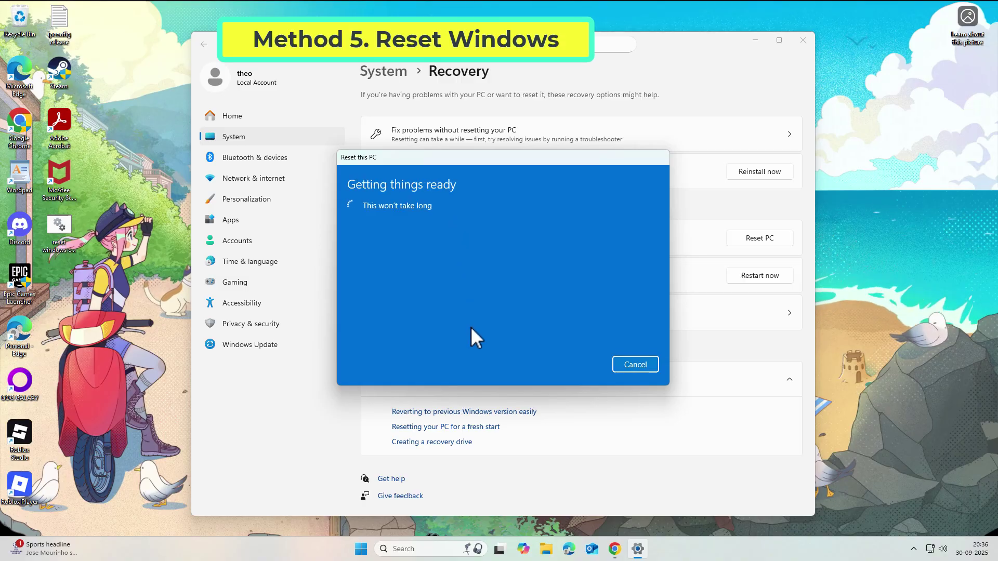